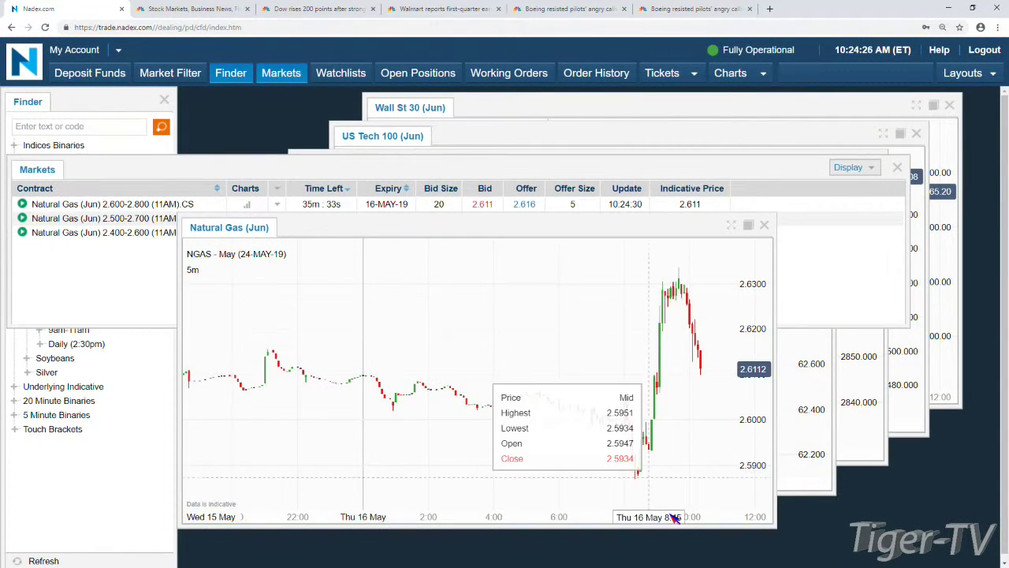
Step: Zoom the Natural Gas (Jun) chart's time axis in to Thursday morning's 5-minute candles
scroll(637, 472, up, 4)
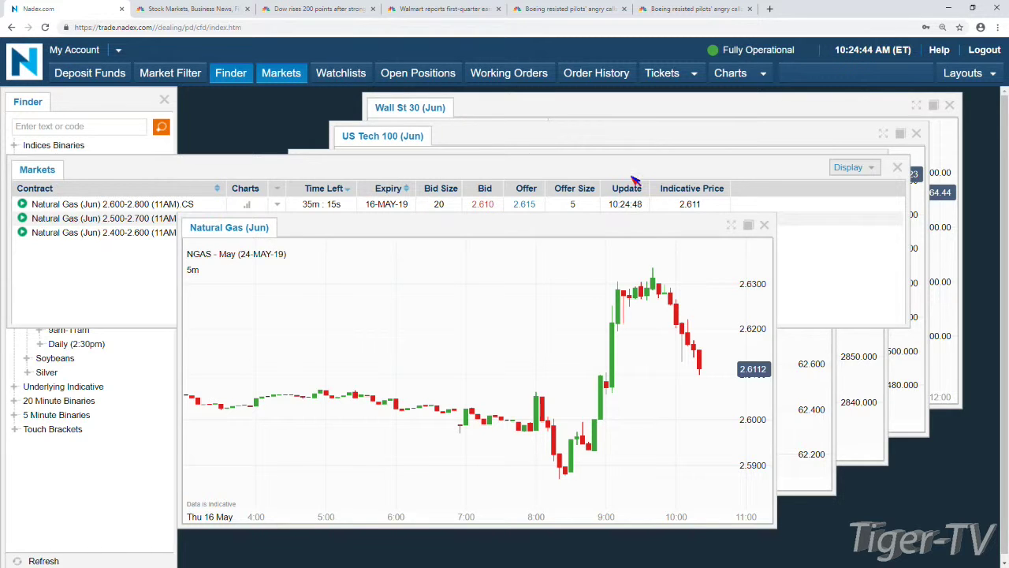
Step: Set up a 1-contract buy of the 11AM 2.600-2.800 spread at the 2.615 offer
drag(619, 228, 596, 243)
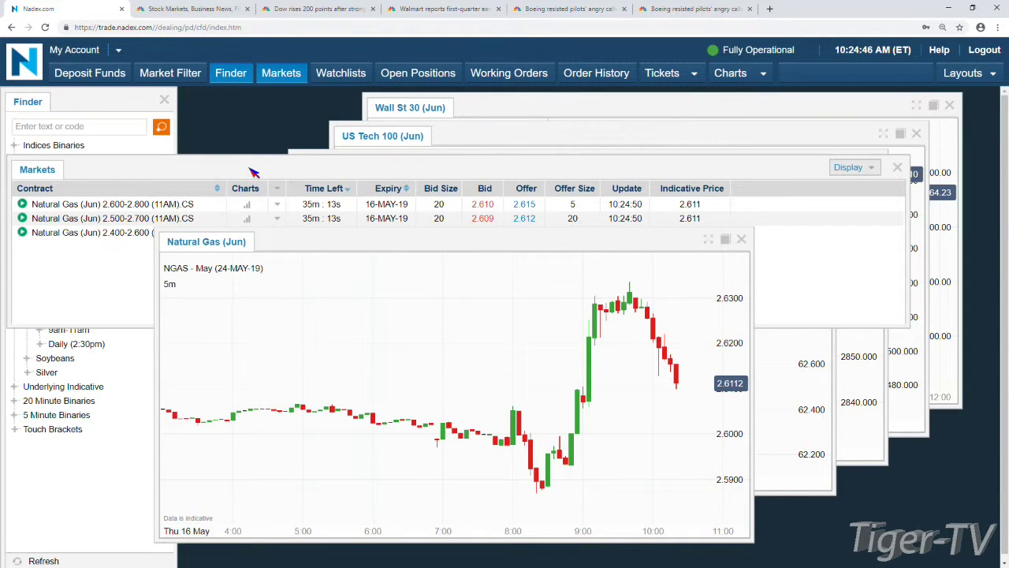
double_click(176, 204)
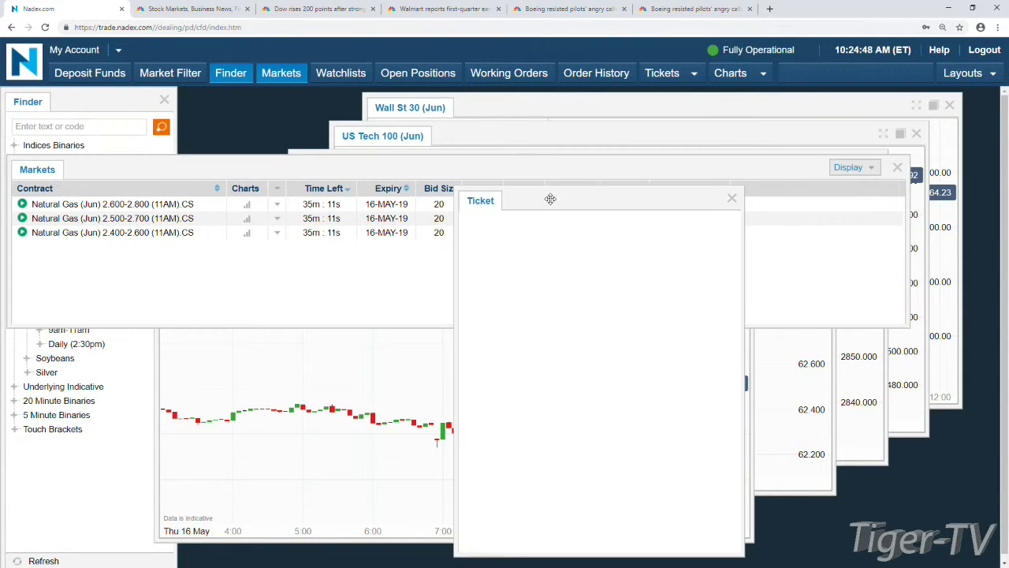
drag(550, 199, 634, 177)
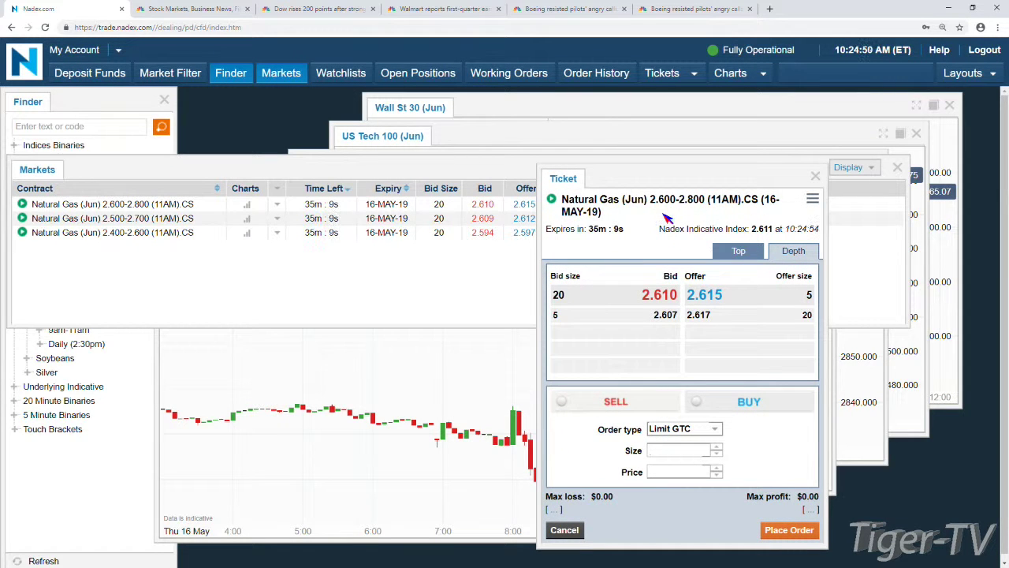
click(724, 295)
click(716, 447)
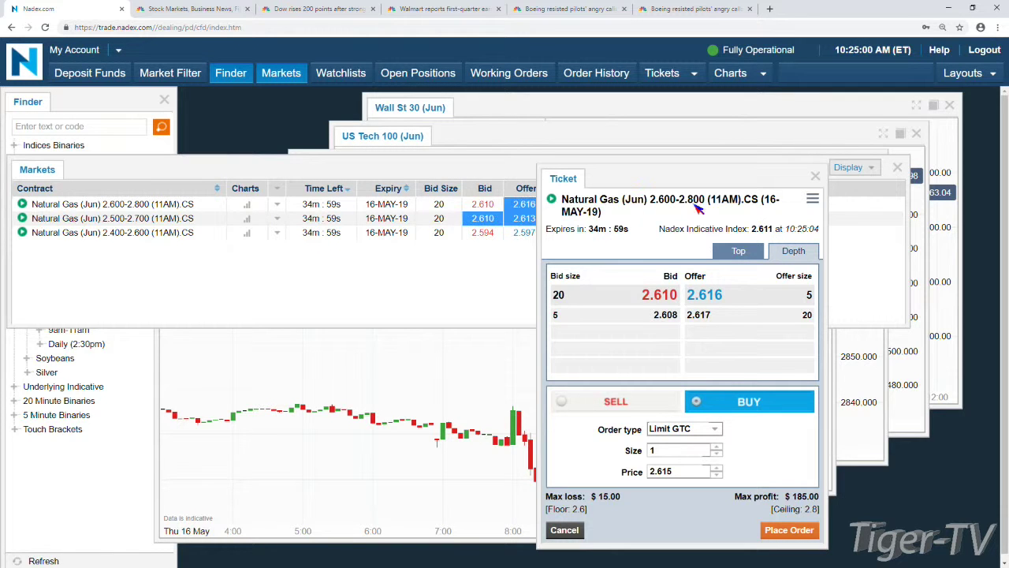
Step: Set up a 1-contract sell of the 2.400-2.600 spread at the 2.594 bid
click(154, 226)
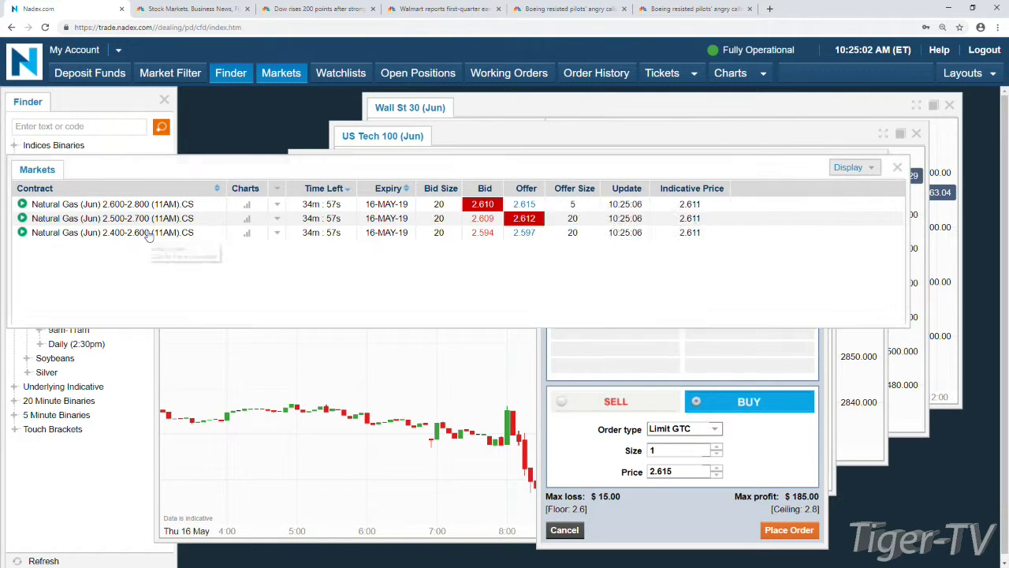
drag(560, 218, 344, 189)
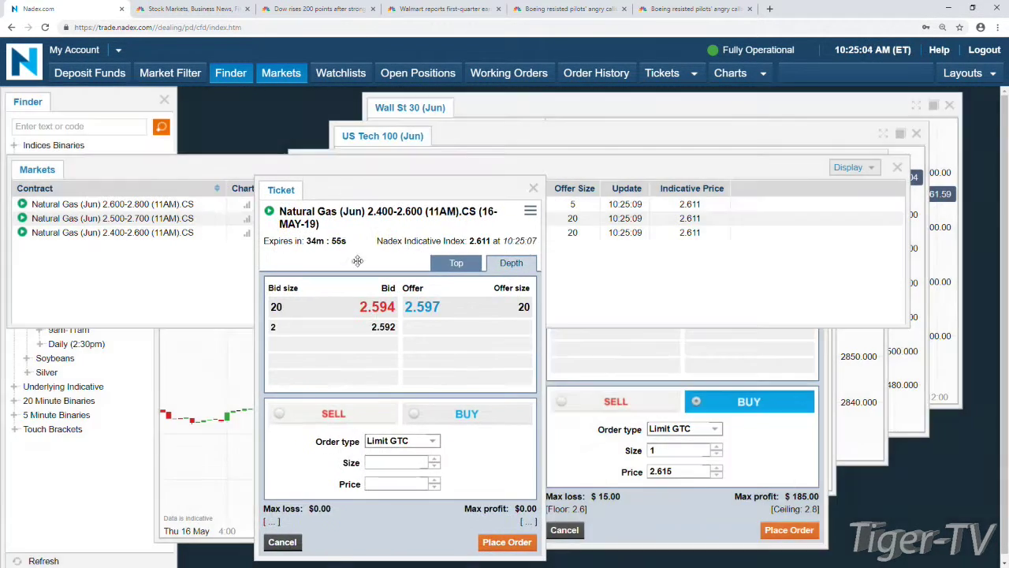
click(333, 413)
click(433, 461)
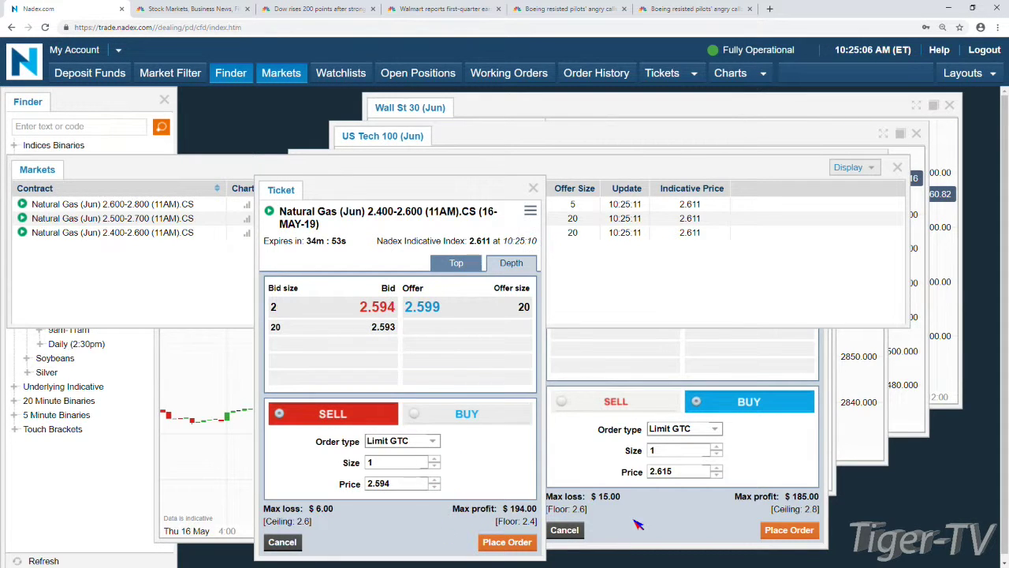
click(126, 204)
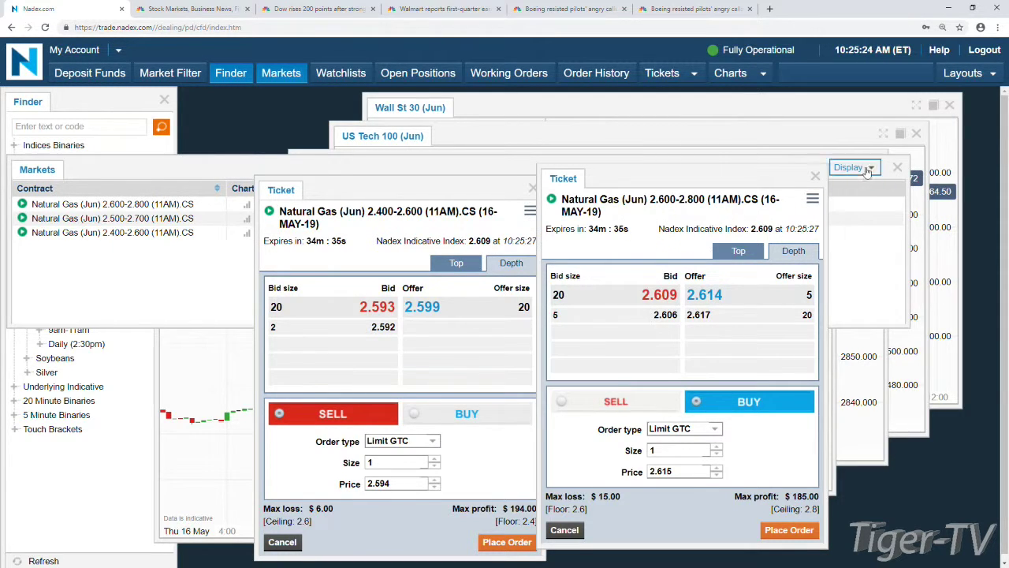
Step: Show the Natural Gas Daily (2:30pm) call spreads in the Markets list and move the list lower
click(90, 110)
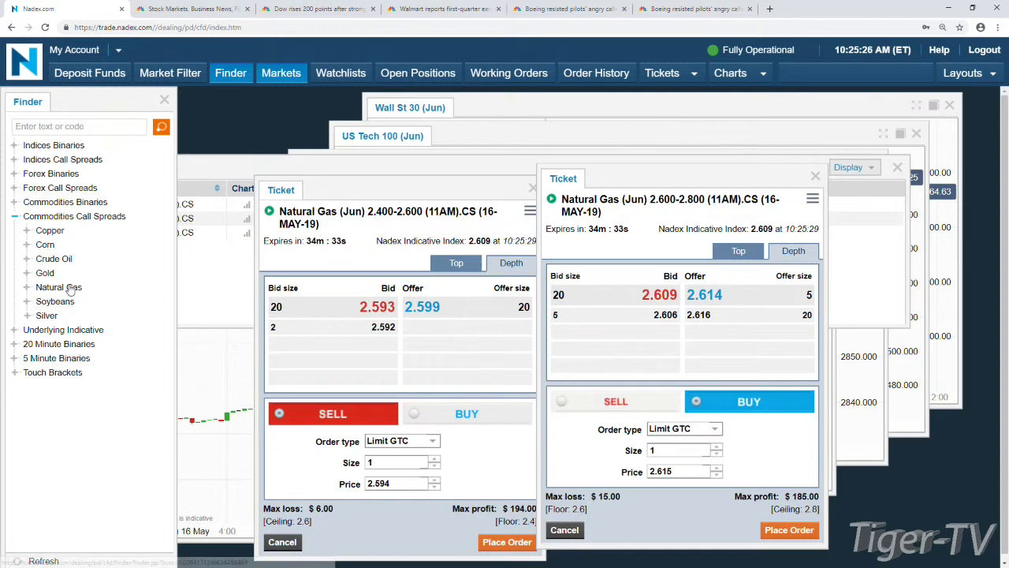
click(84, 330)
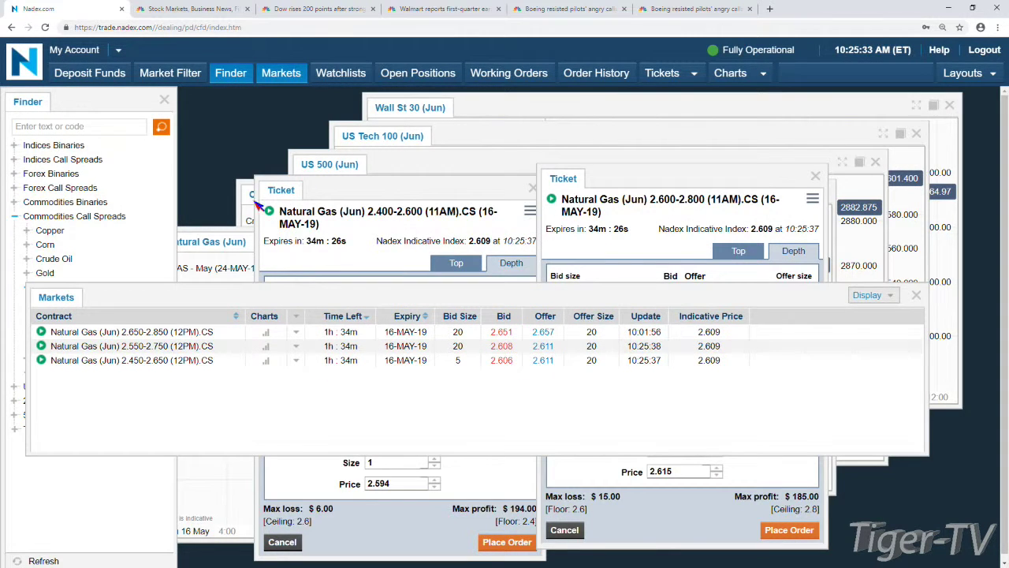
click(225, 241)
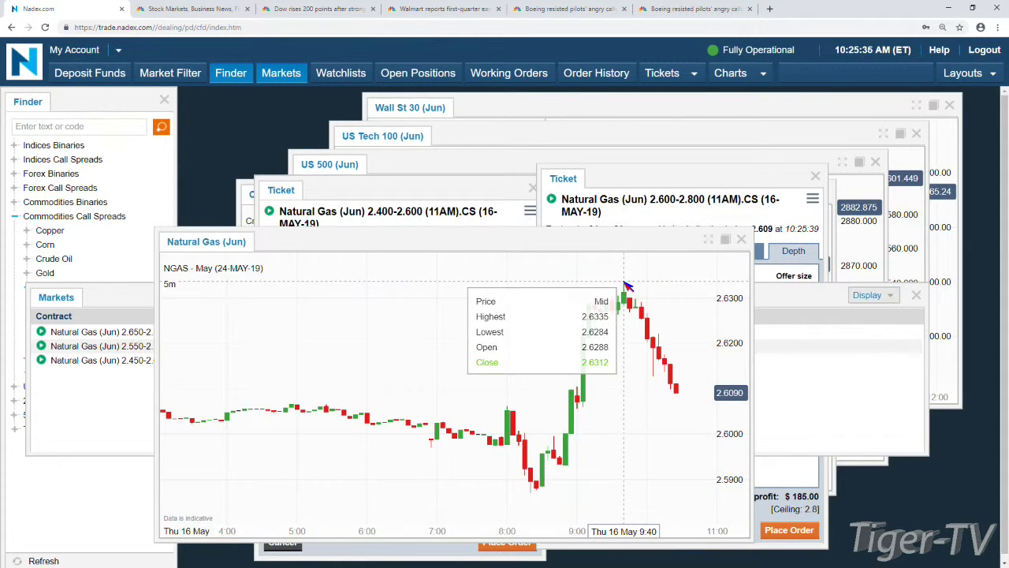
click(97, 105)
click(89, 318)
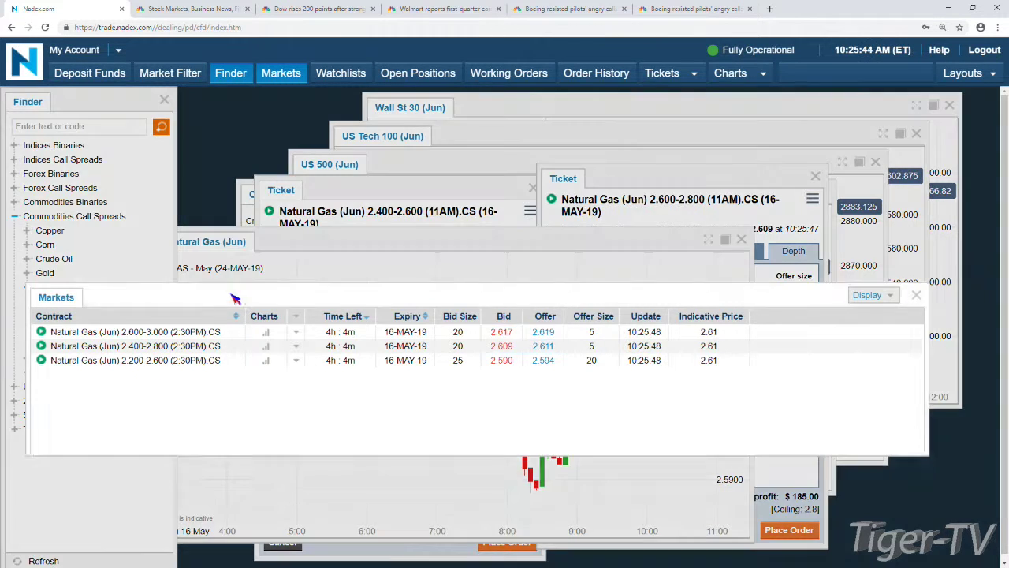
drag(234, 298, 307, 382)
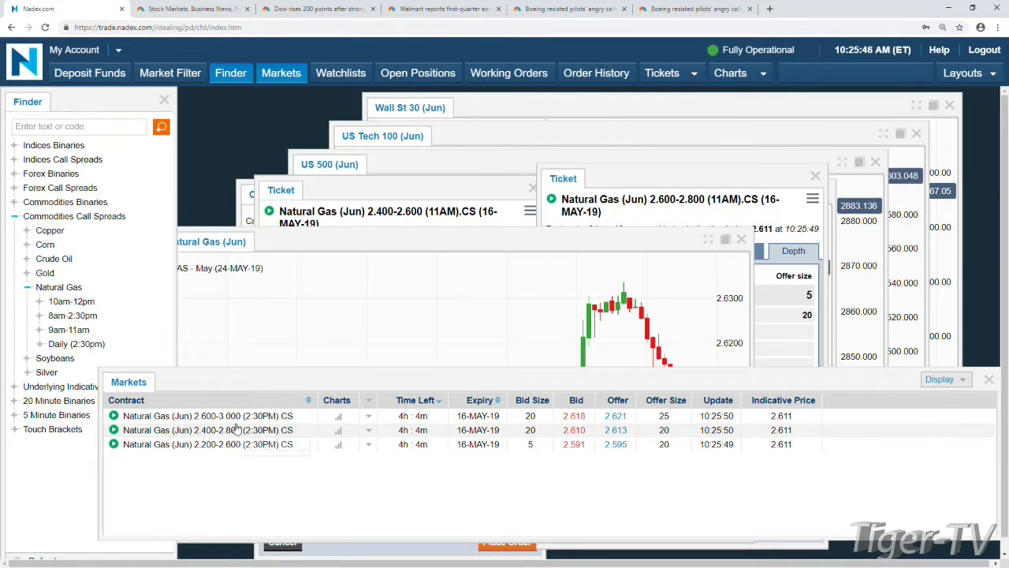
Step: Open tickets for the 2.600-3.000 and 2.600-3.100 spreads, then close the 2.600-3.000 ticket
click(295, 414)
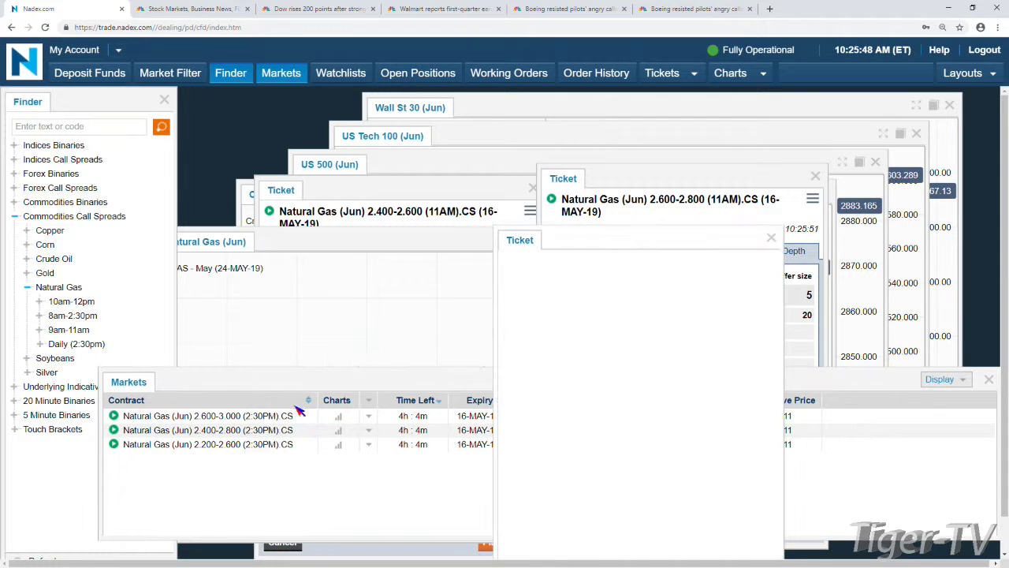
click(111, 350)
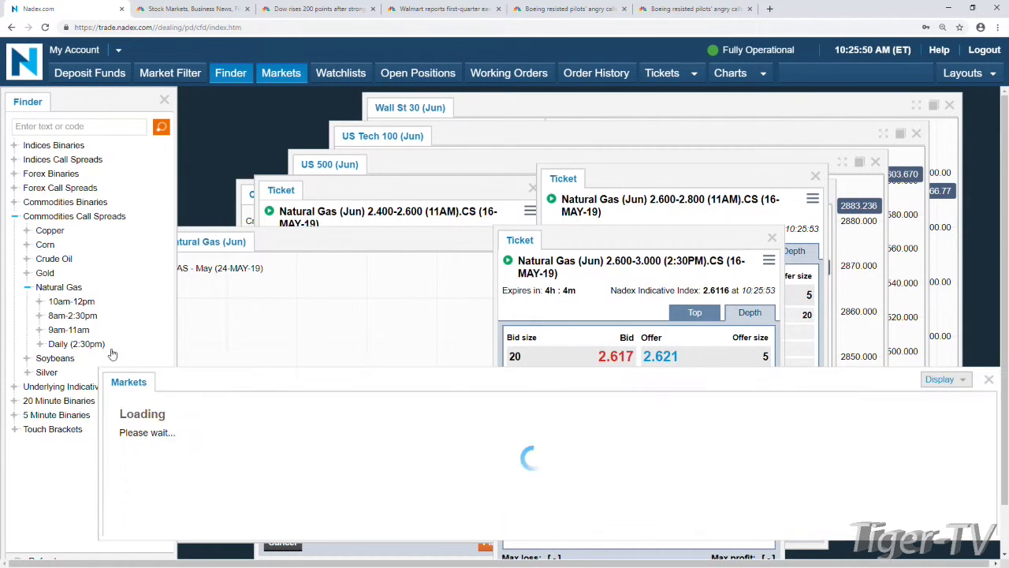
click(246, 416)
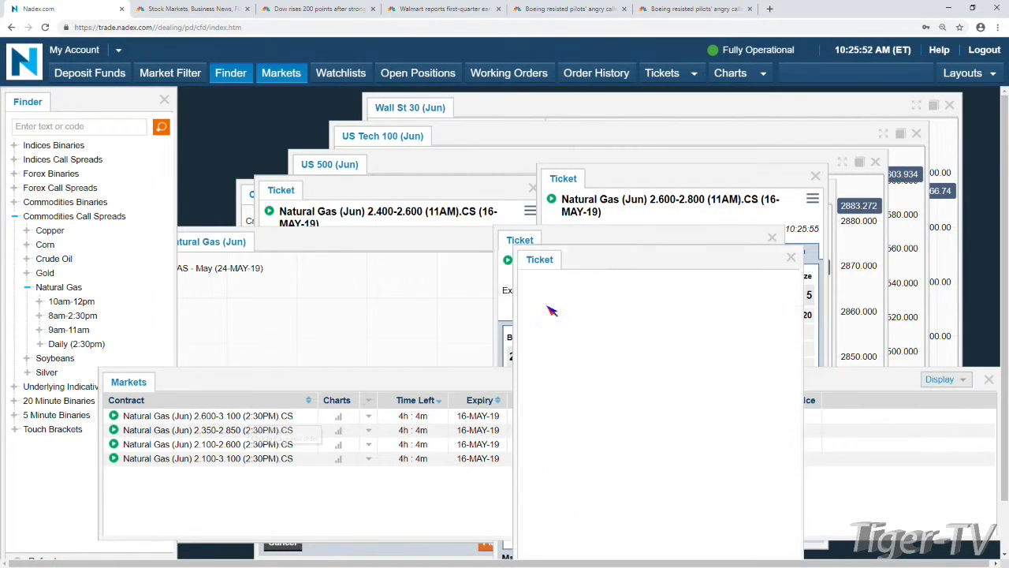
click(568, 240)
drag(568, 240, 238, 158)
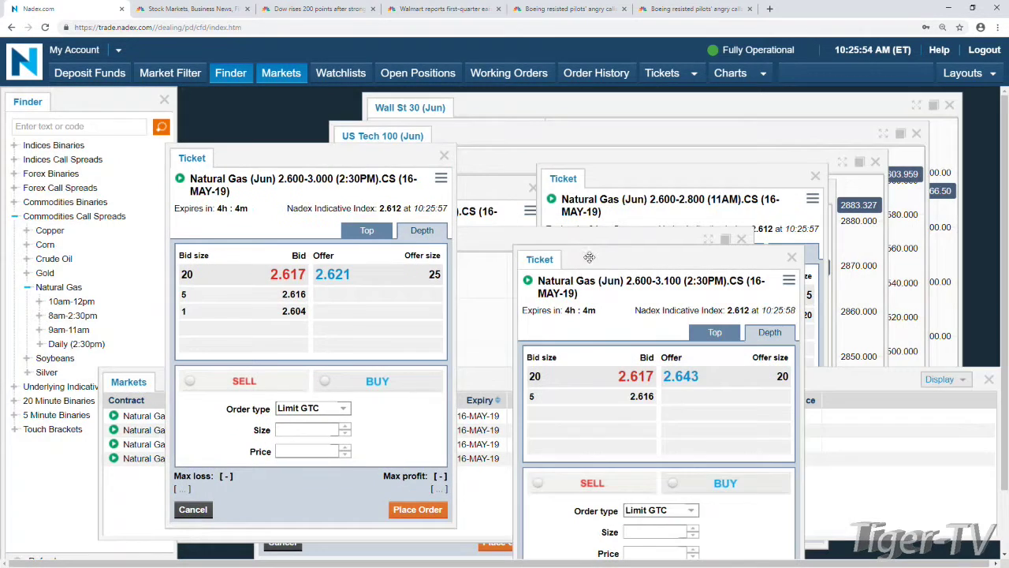
drag(643, 257, 589, 190)
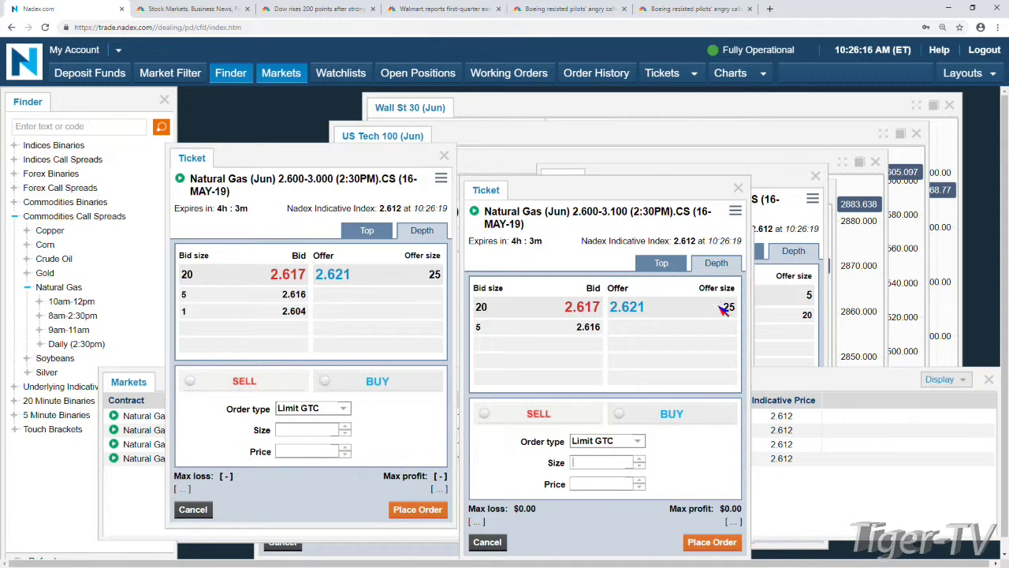
click(444, 156)
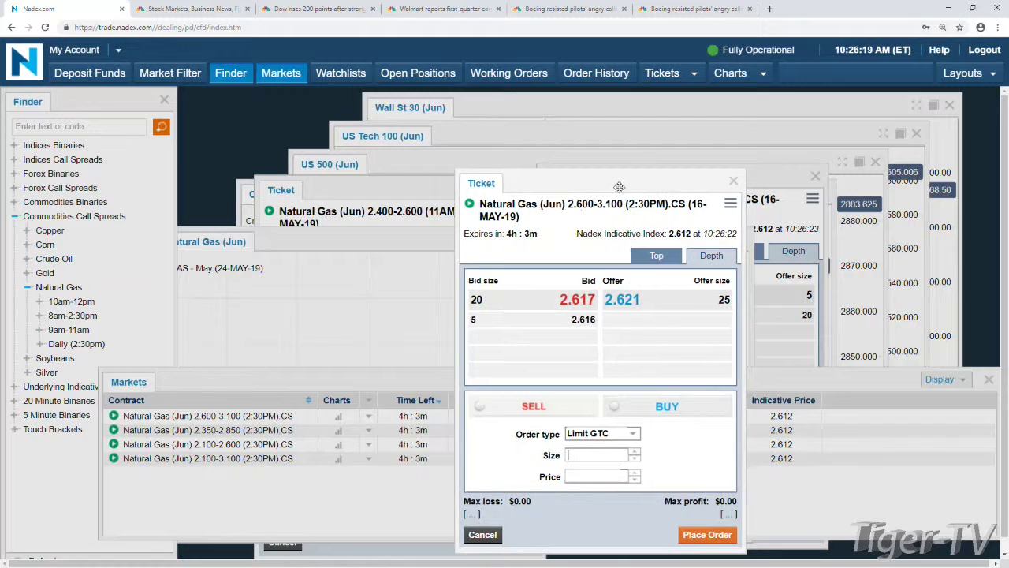
Step: Buy 1 daily 2.600-3.100 spread at the 2.621 offer and open a 2.100-2.600 ticket
drag(623, 194, 619, 187)
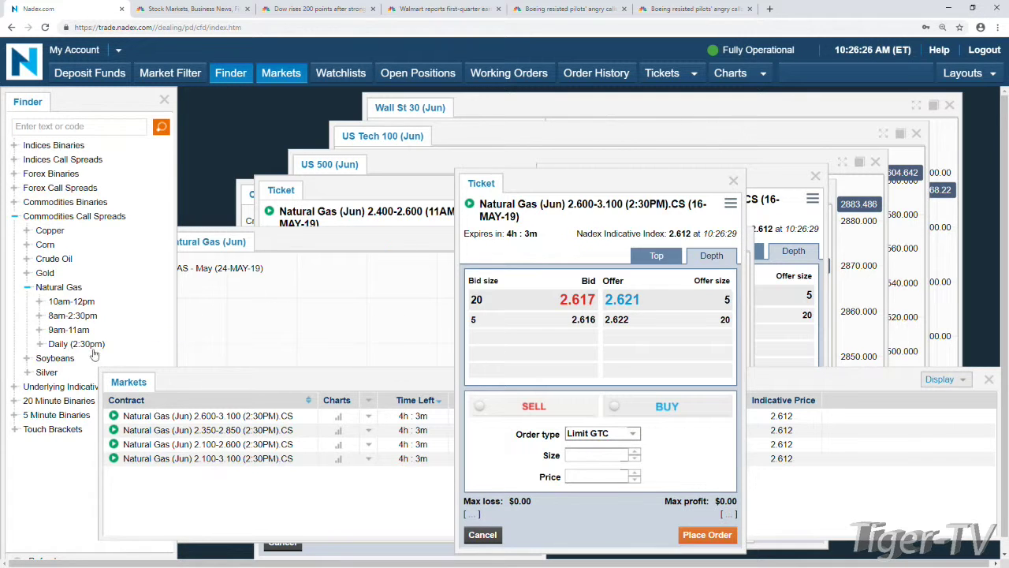
click(635, 303)
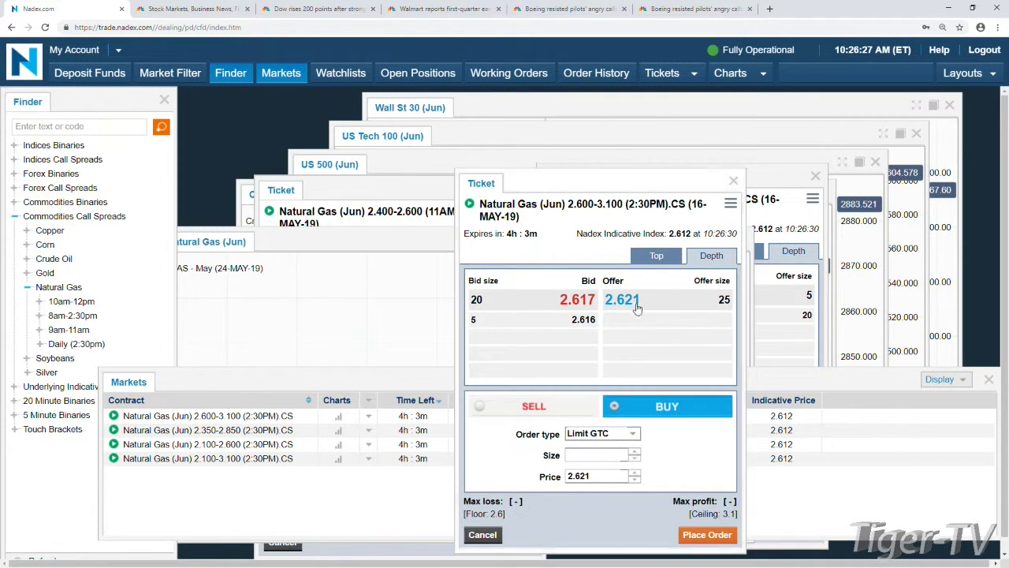
click(634, 451)
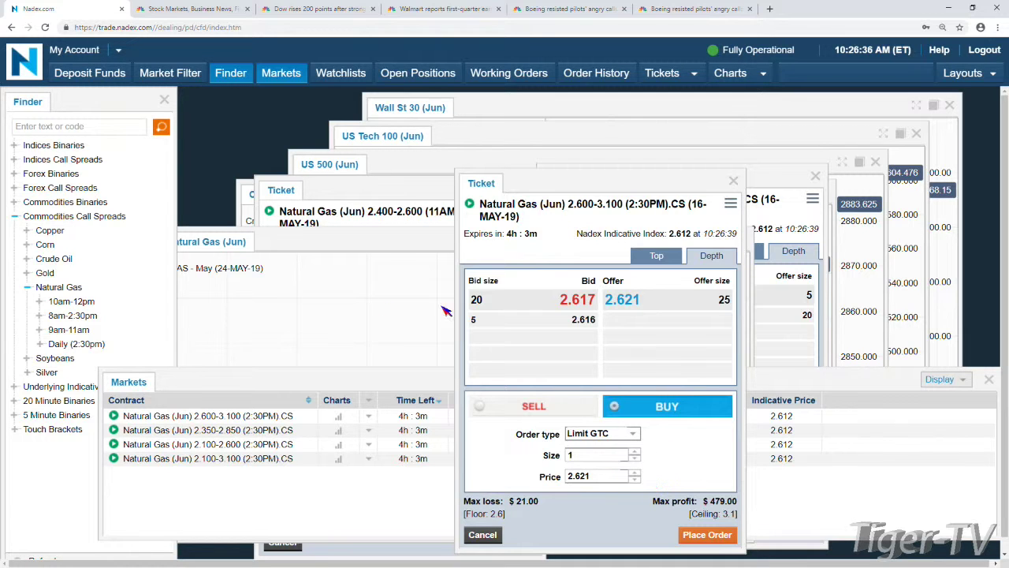
click(101, 345)
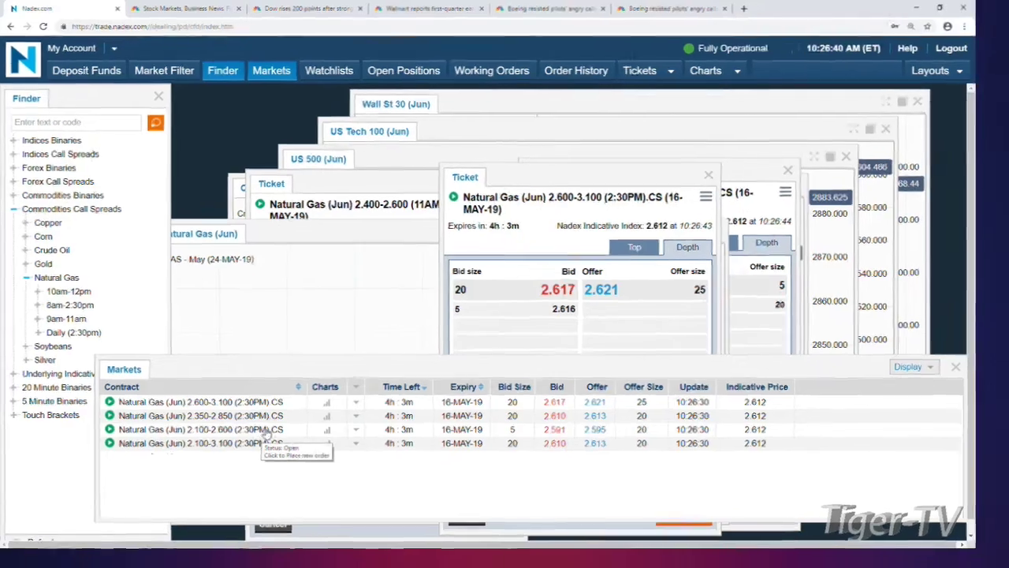
click(271, 446)
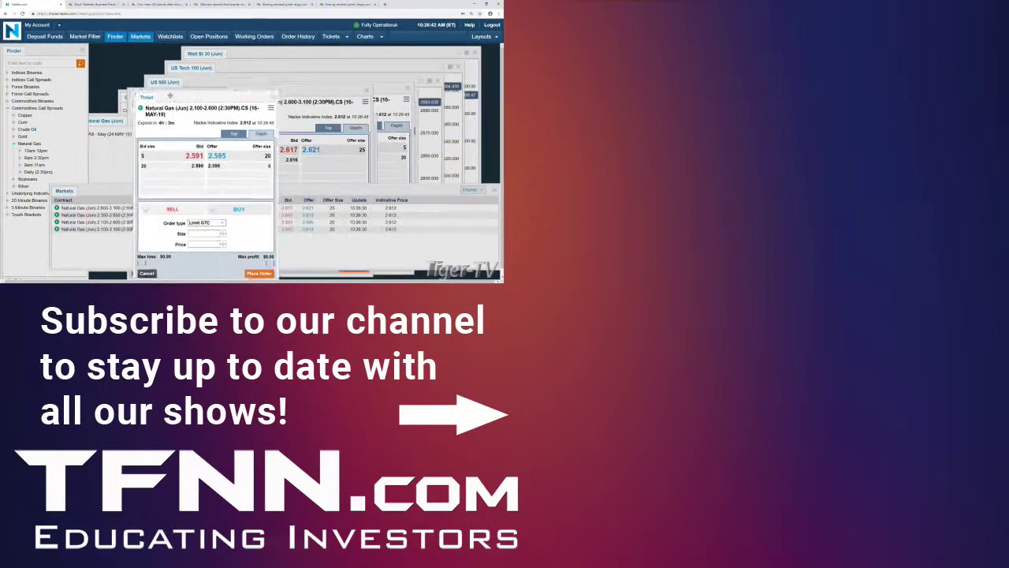
Step: Sell 1 of the 2.100-2.600 spread at the 2.591 bid
click(156, 202)
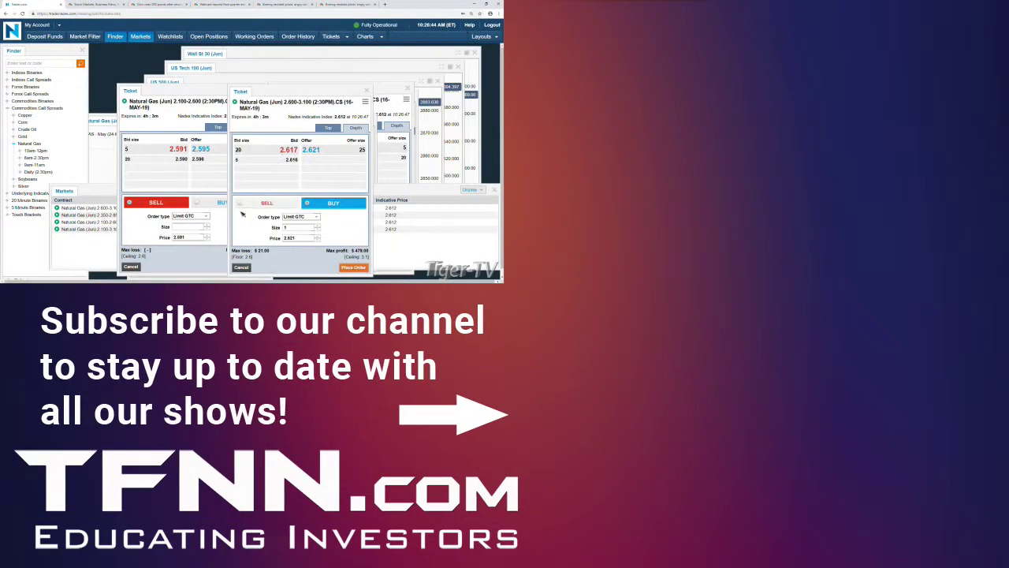
click(206, 226)
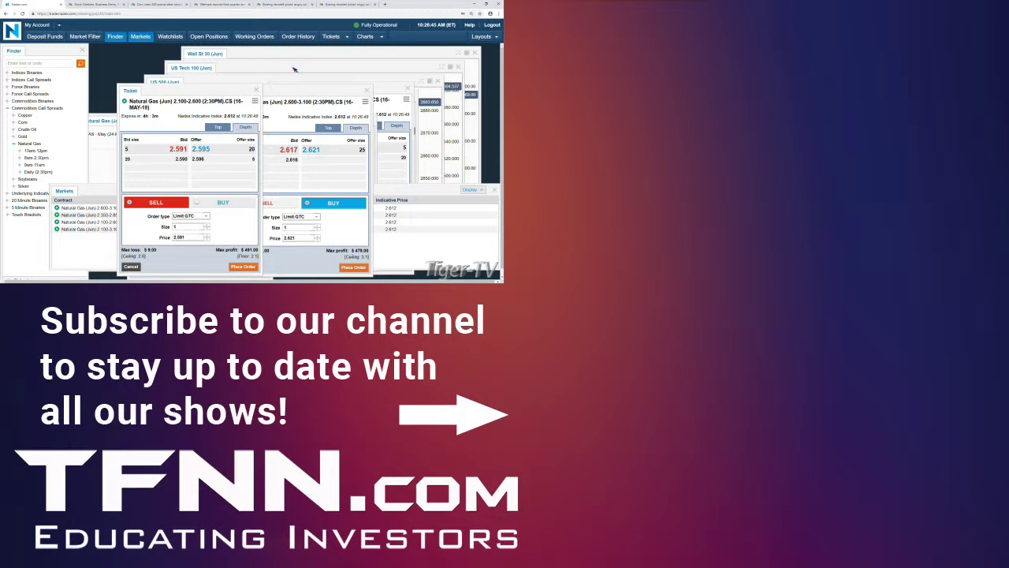